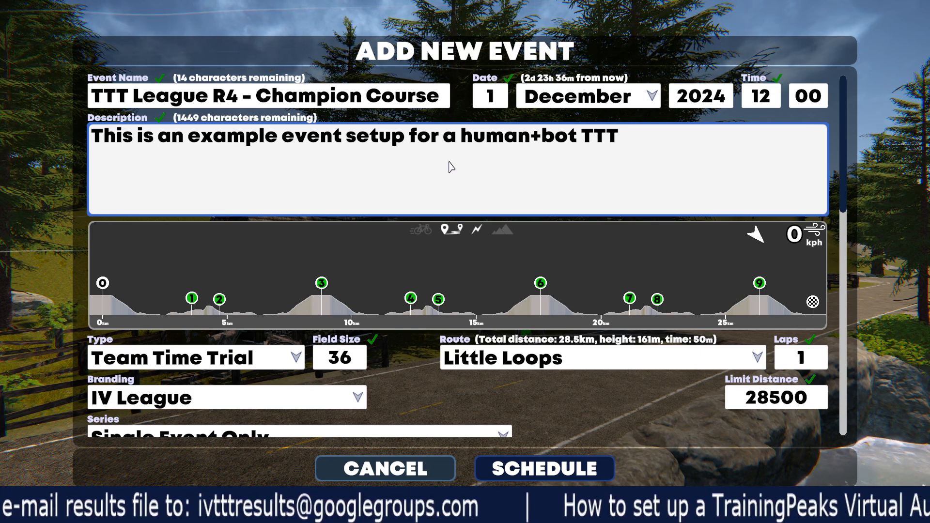
Review the new event's name, date and description, highlighting the words "human+bot" in the description
left_click(284, 92)
double_click(124, 99)
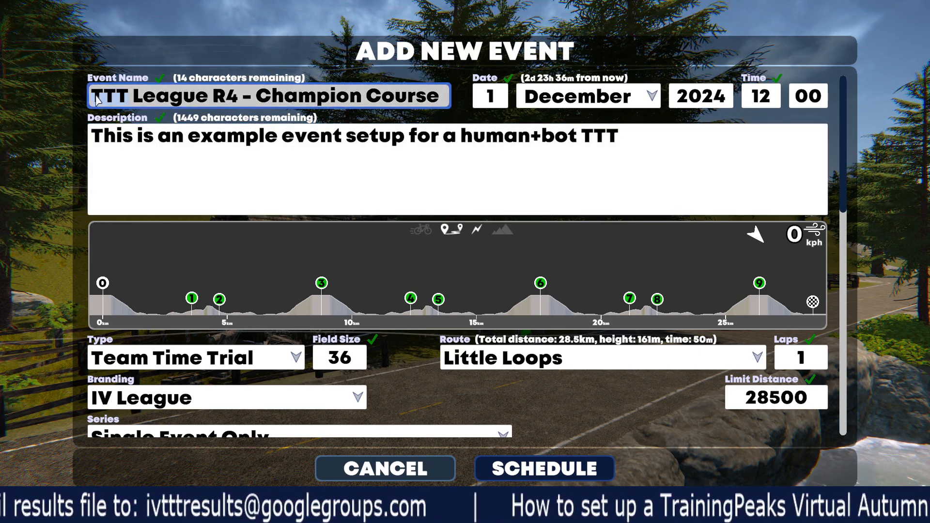
left_click(286, 182)
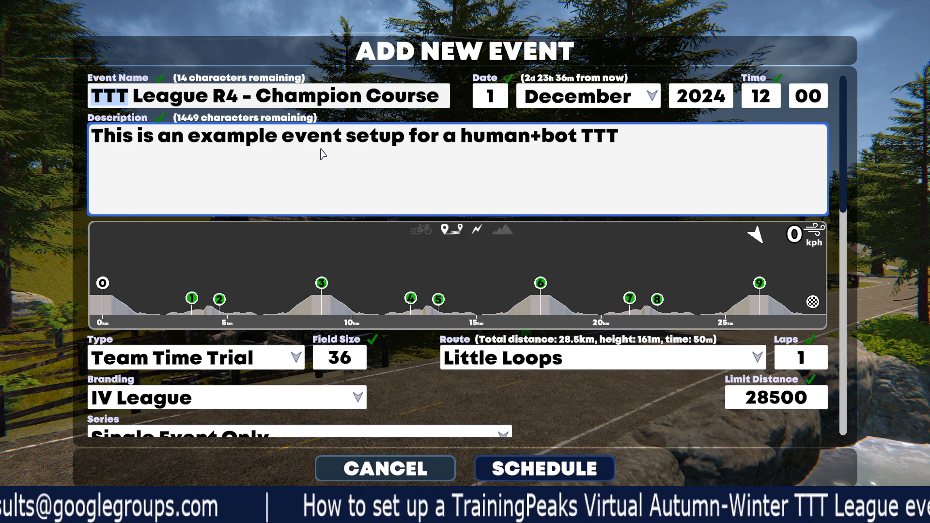
left_click(498, 104)
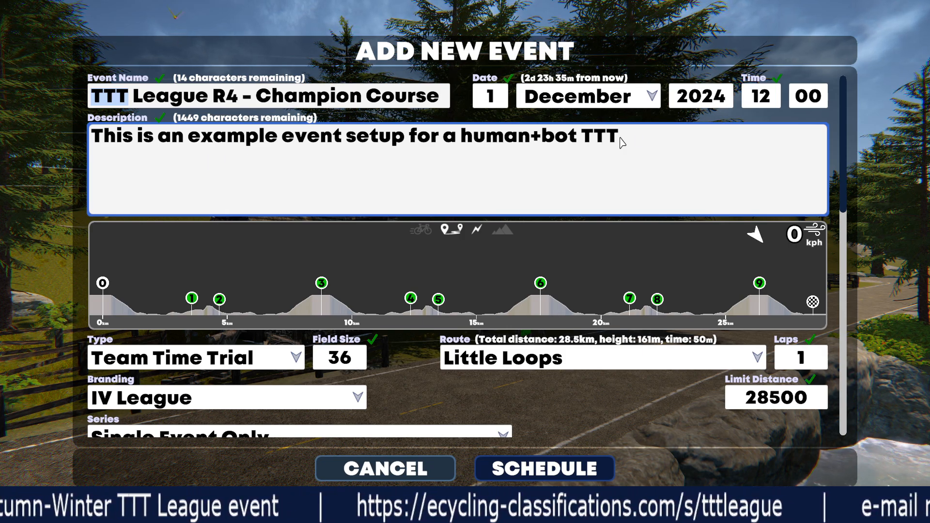
left_click_drag(619, 137, 466, 135)
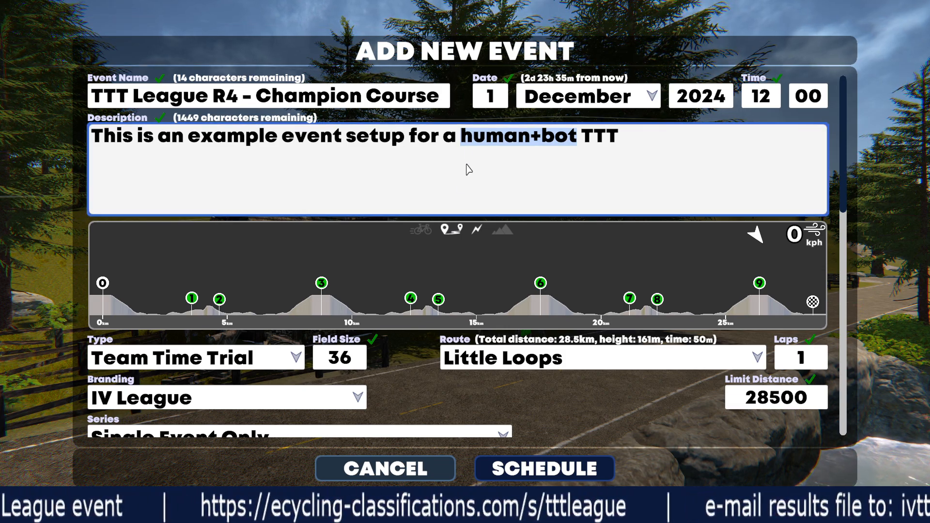
left_click(521, 175)
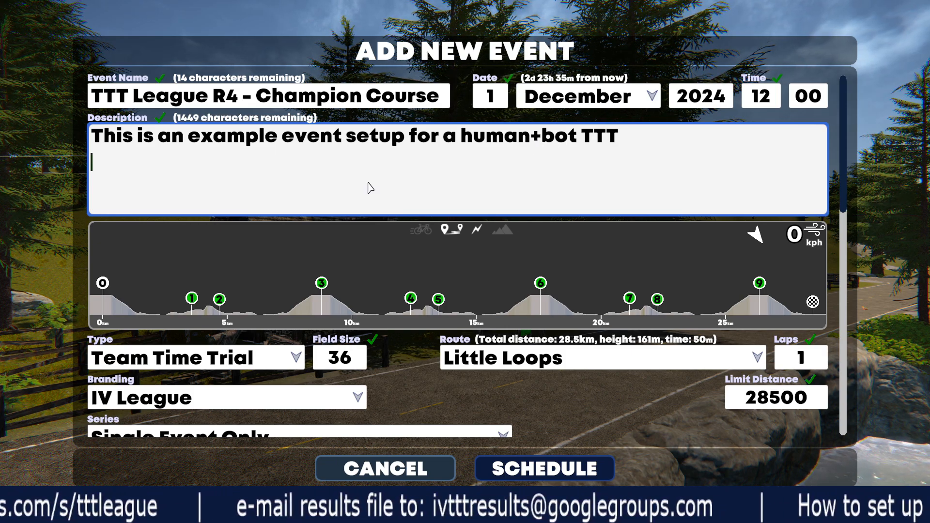
Select Team Time Trial as the event type and check the field size
left_click(224, 361)
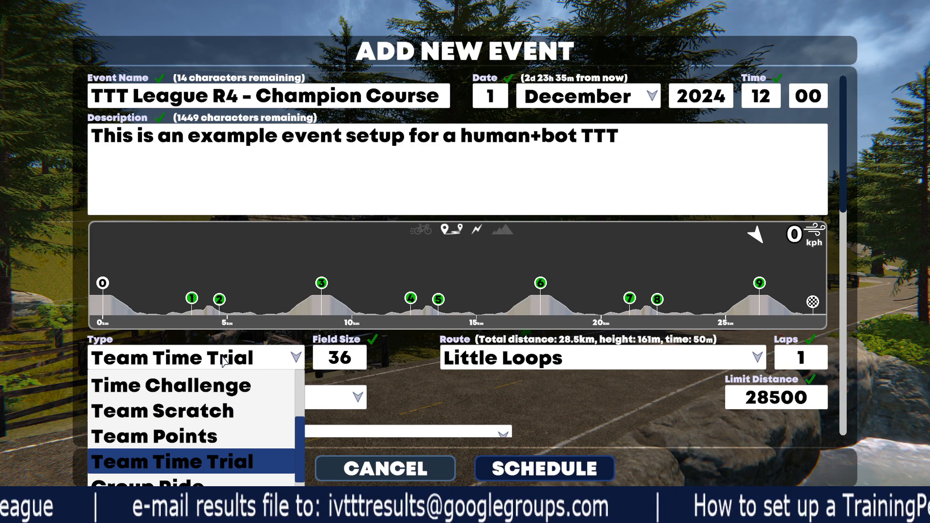
left_click(213, 462)
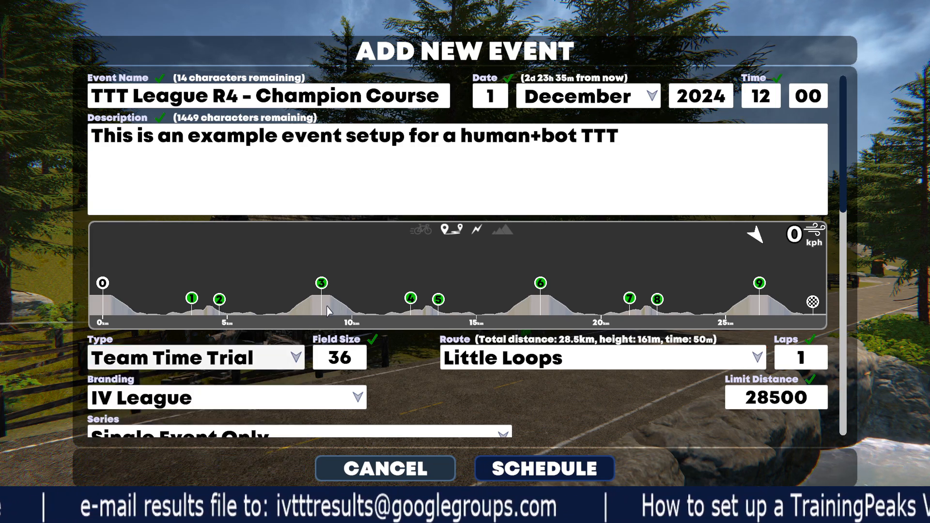
left_click(355, 368)
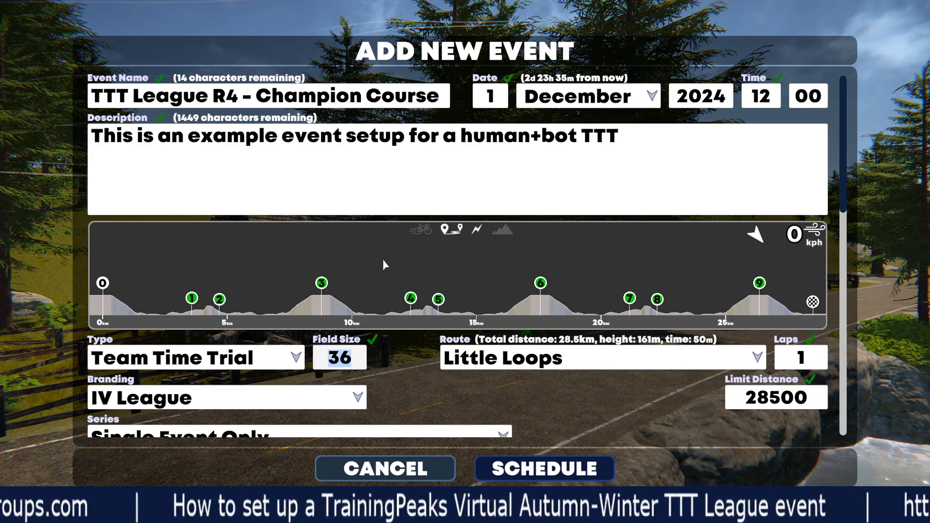
left_click(348, 363)
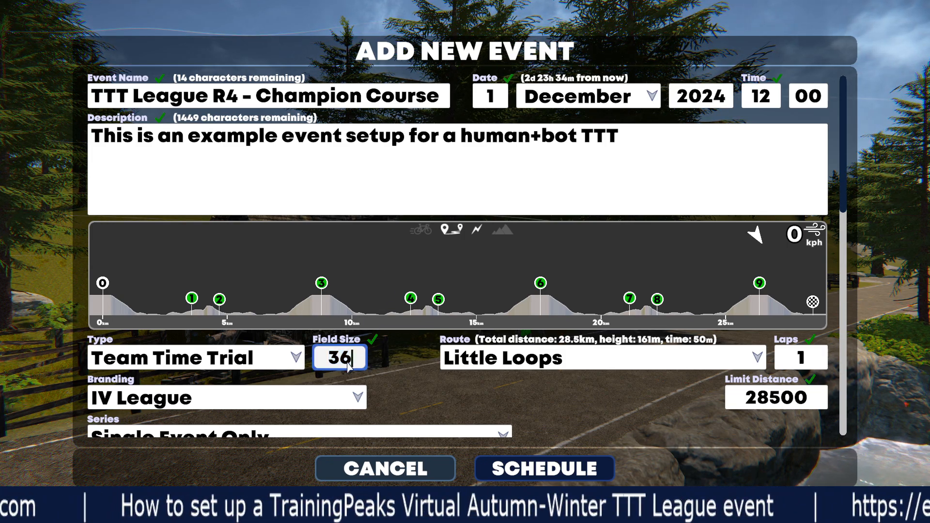
left_click_drag(352, 363, 334, 363)
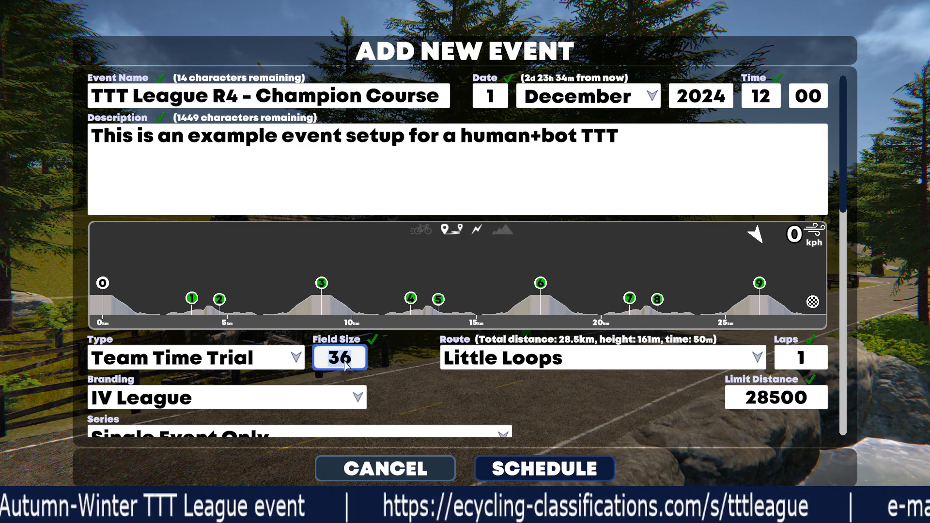
left_click(351, 360)
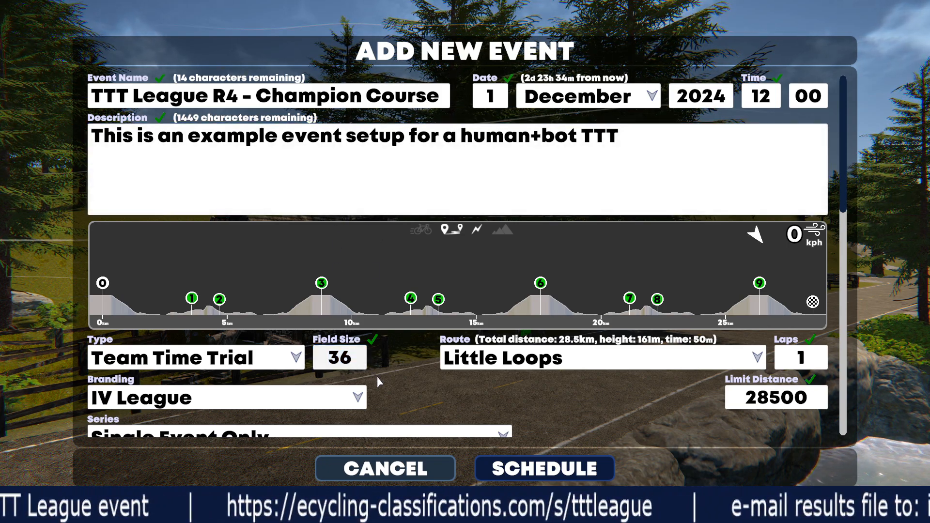
left_click_drag(349, 361, 328, 358)
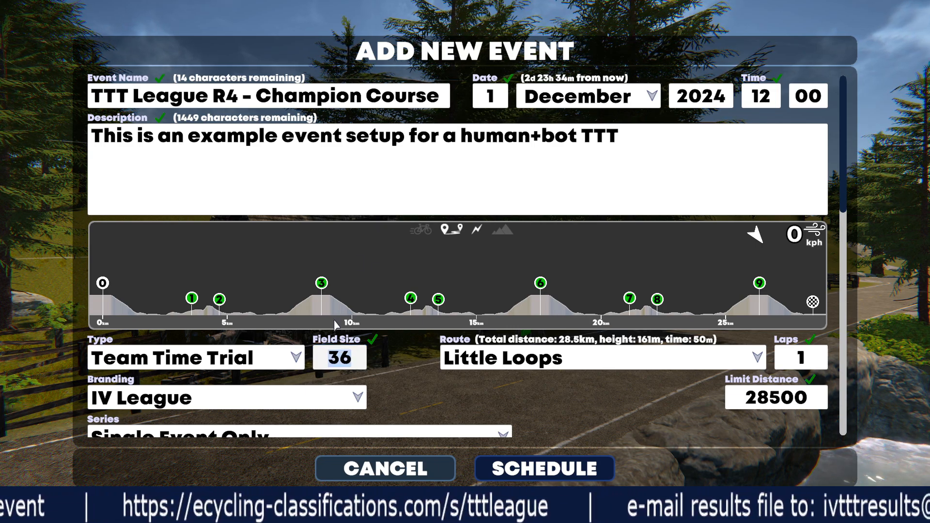
Check the event's selected route, number of laps and limit distance
left_click(486, 362)
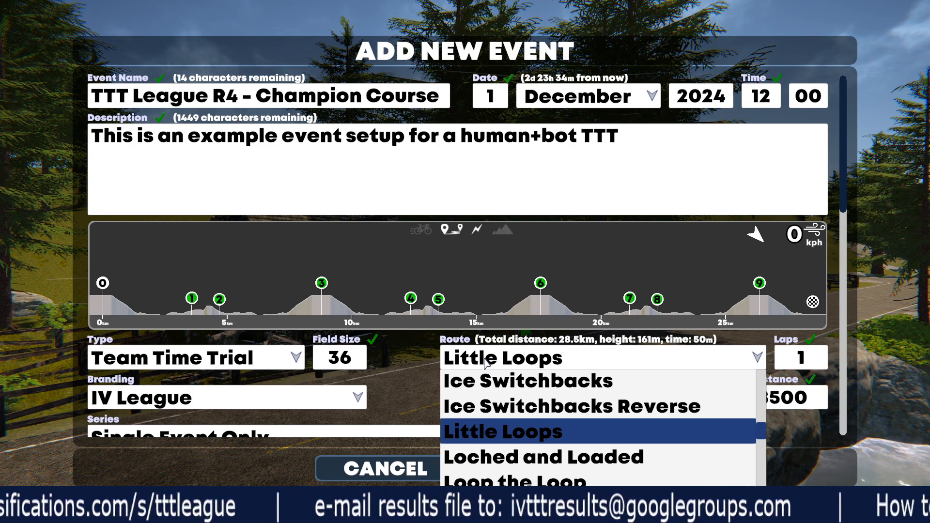
left_click(488, 363)
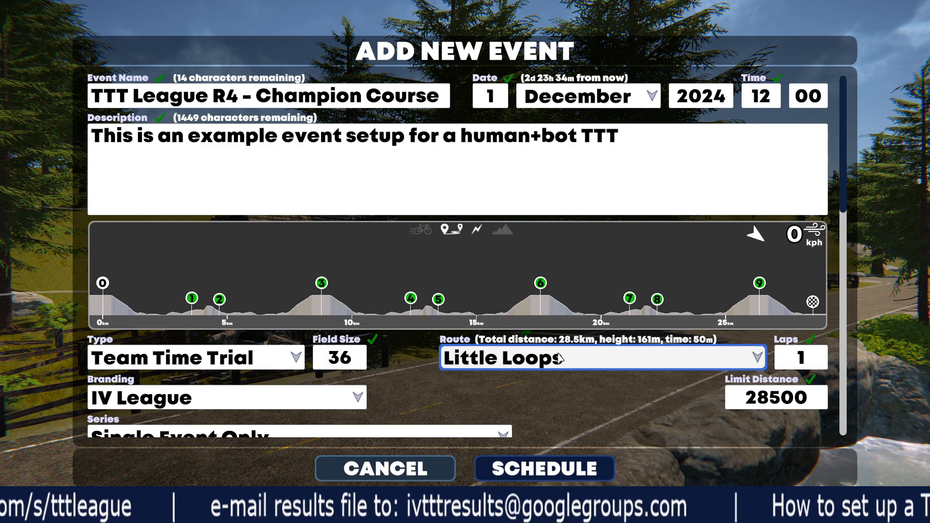
left_click(809, 364)
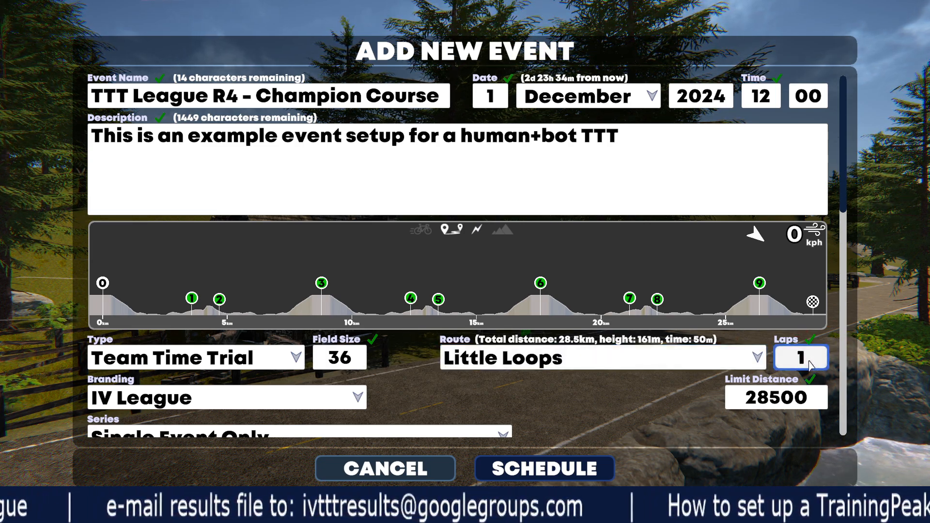
left_click(770, 403)
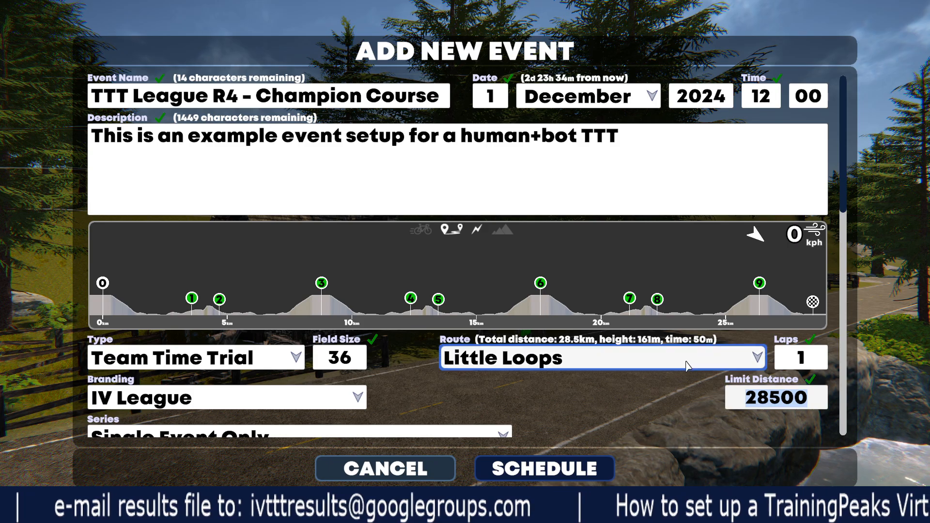
Review the branding, series, minimum and maximum team size, and counting riders settings
left_click_drag(844, 198, 836, 278)
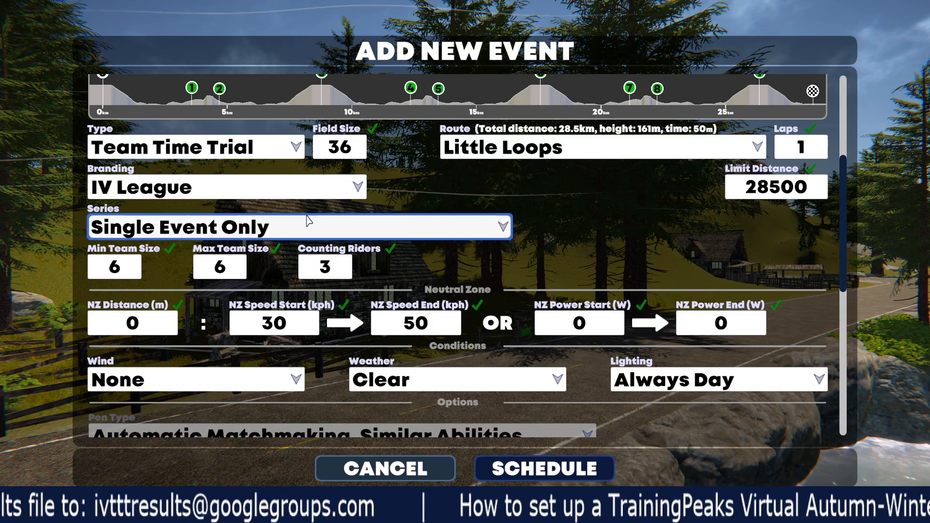
left_click(300, 189)
left_click(160, 245)
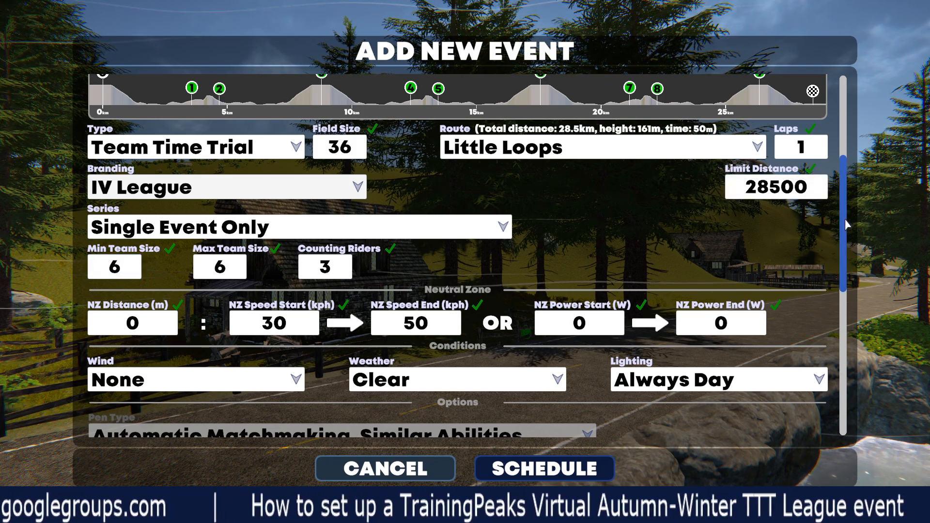
mouse_move(844, 219)
left_mouse_down()
mouse_move(845, 242)
mouse_move(844, 219)
left_mouse_up()
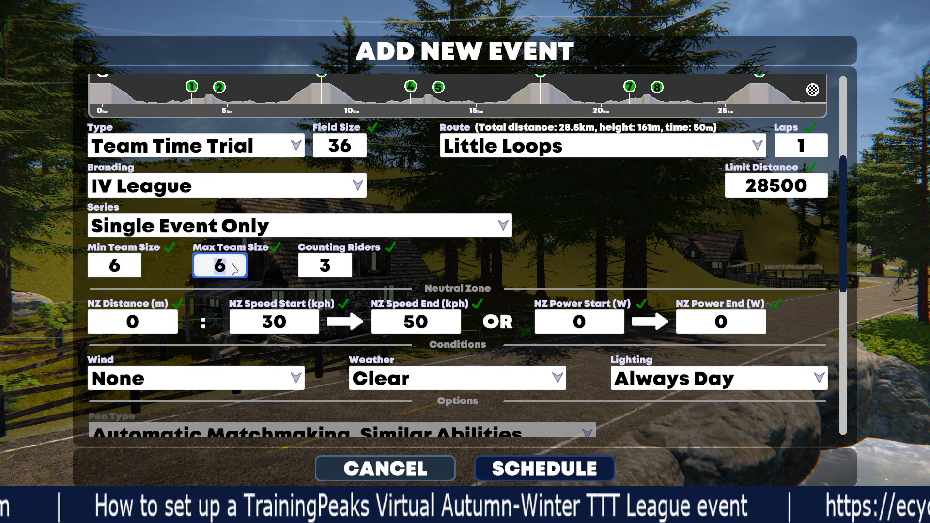
left_click(312, 265)
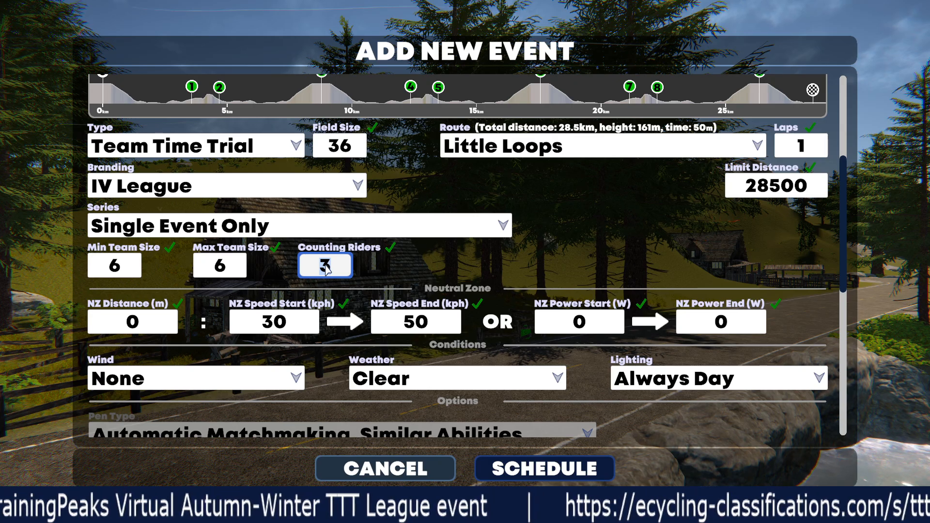
left_click(115, 269)
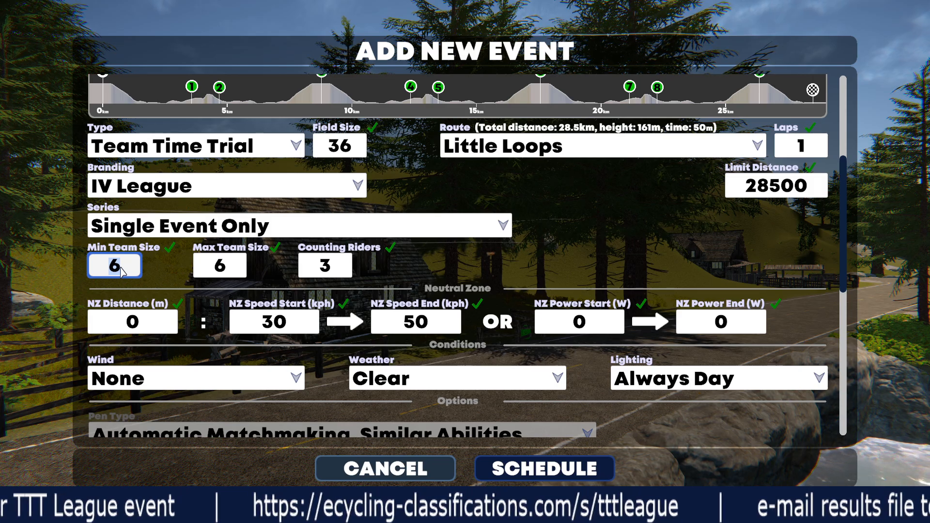
left_click(237, 262)
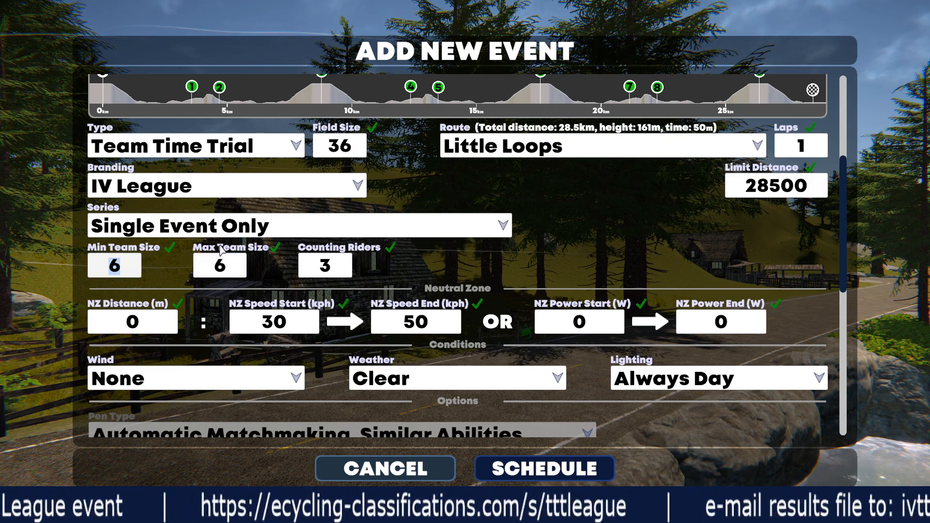
left_click(224, 272)
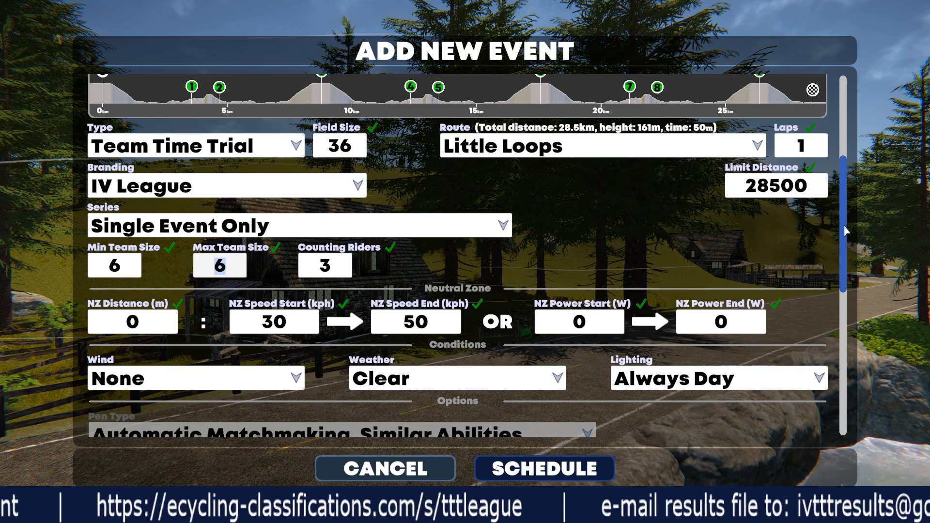
Set the wind condition to None and check the available weather options
left_click_drag(845, 232, 811, 283)
left_click(280, 266)
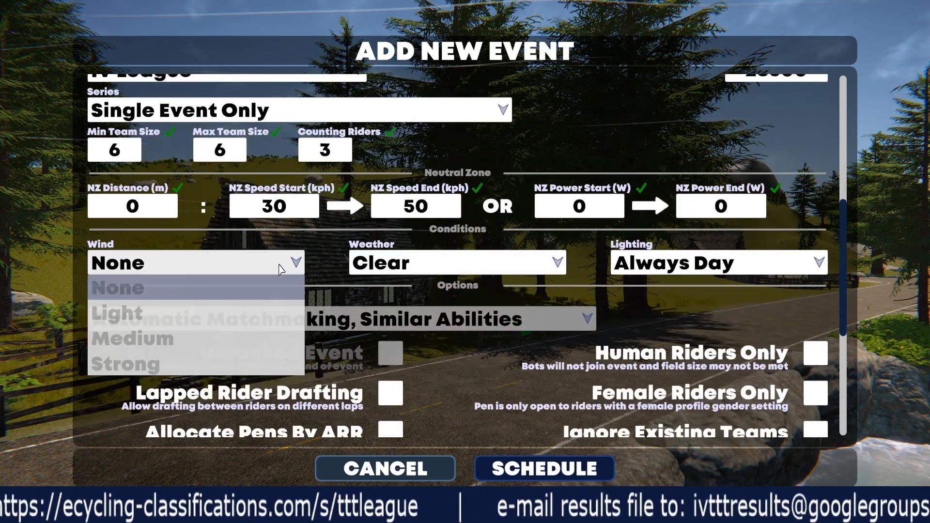
left_click(116, 293)
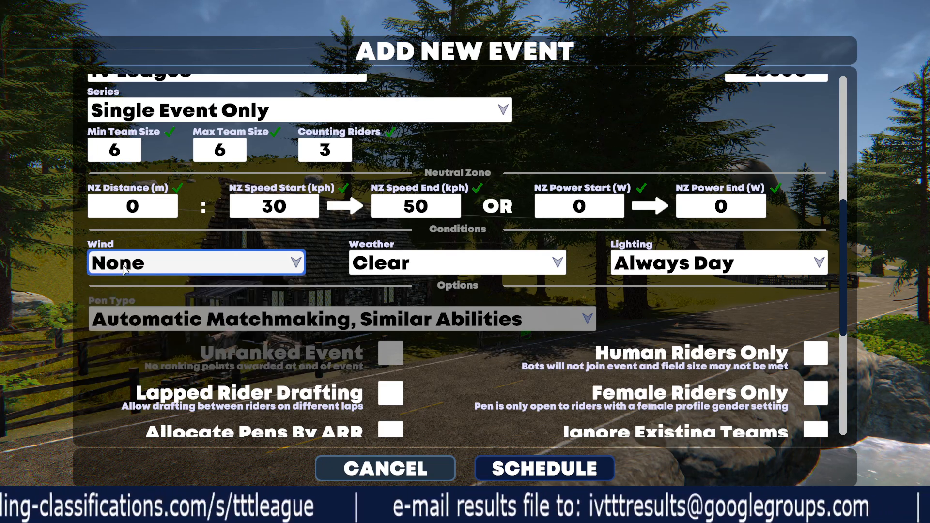
left_click(153, 267)
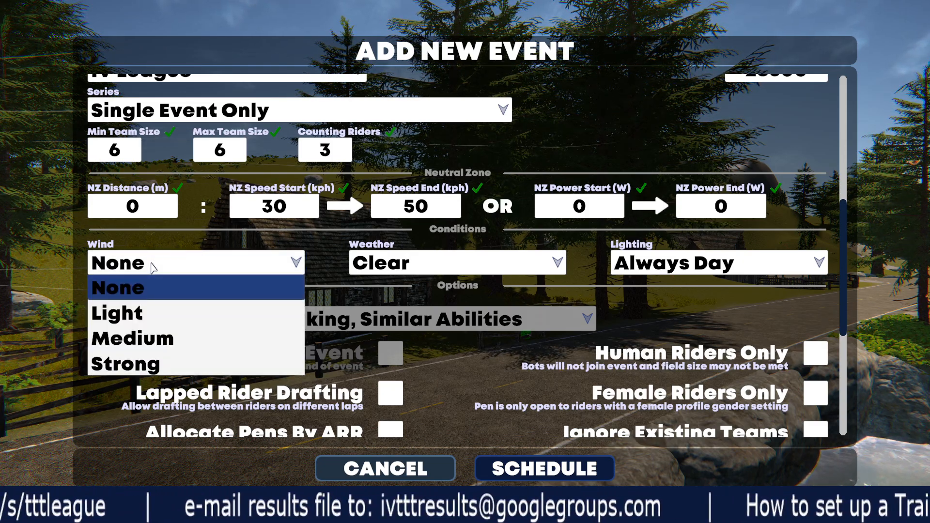
left_click(435, 266)
left_click(433, 263)
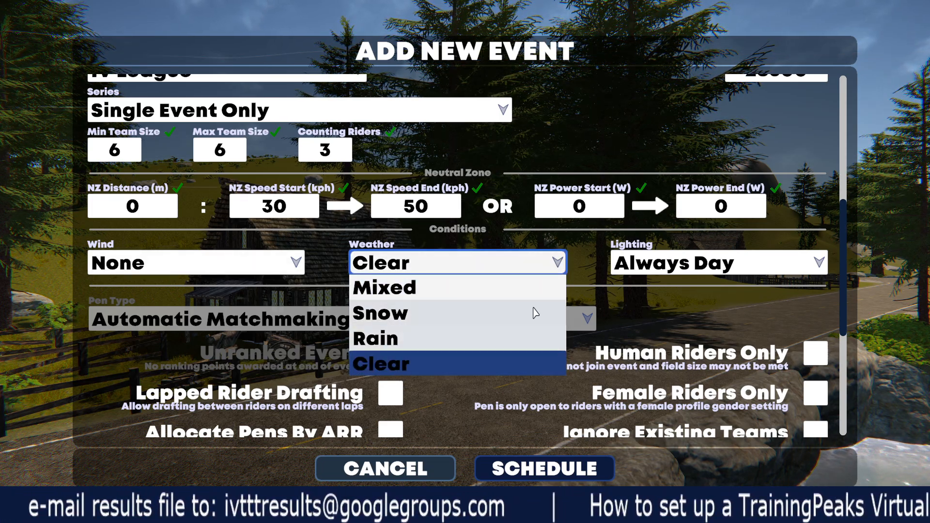
left_click(393, 267)
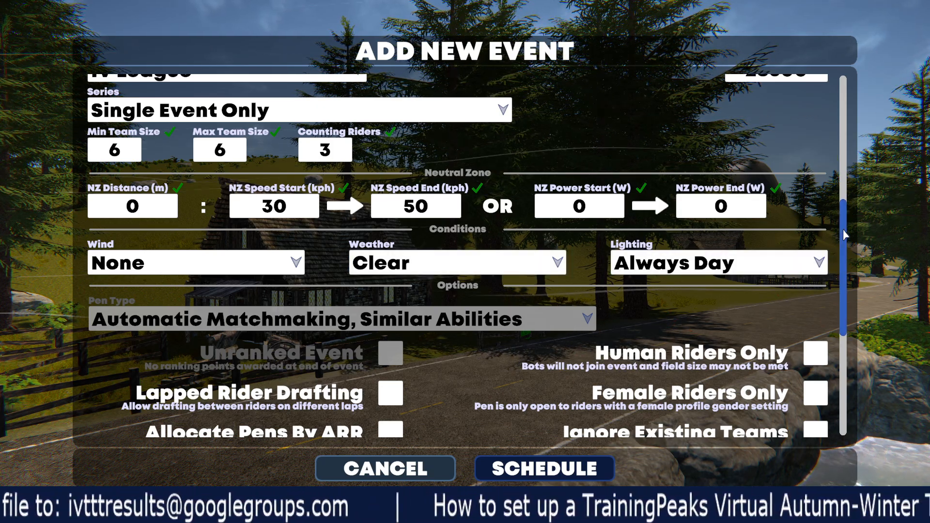
Toggle Aggressive Bots off and back on, and try Allocate Pens By ARR on and off again
left_click_drag(842, 230, 841, 302)
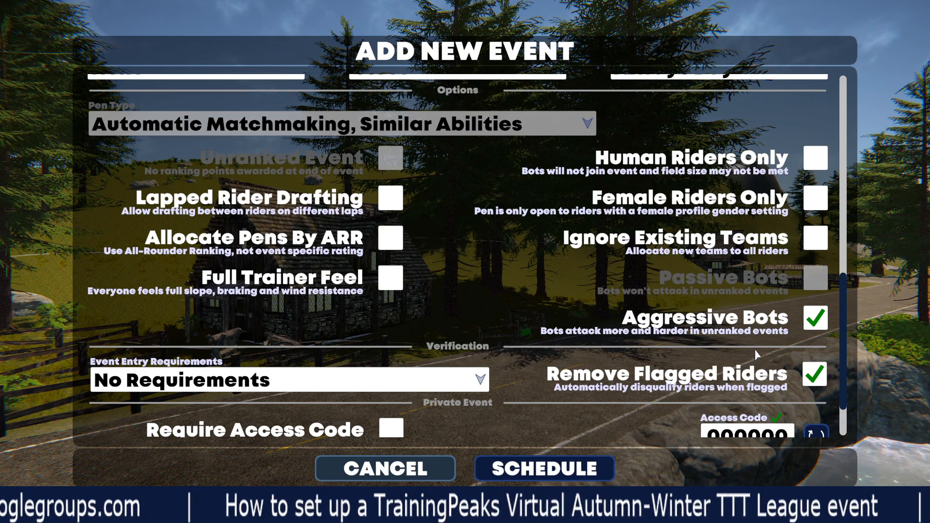
left_click(818, 320)
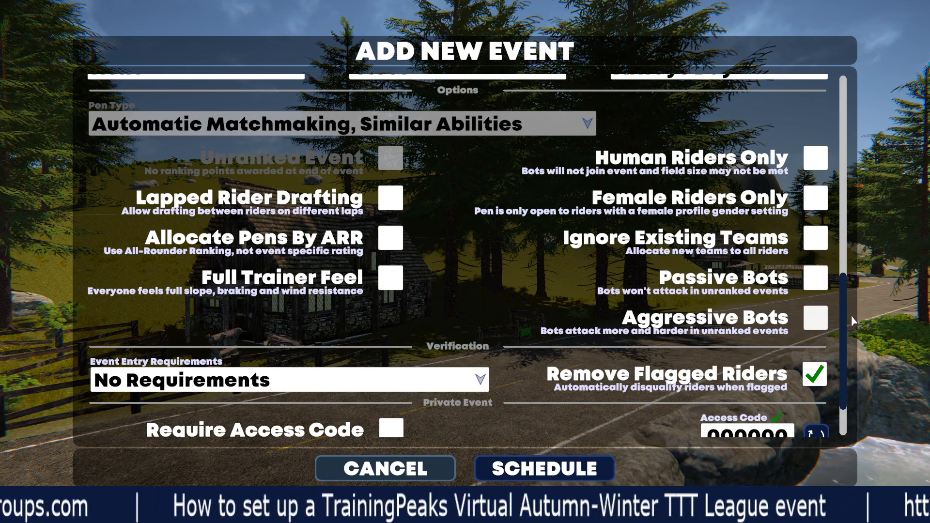
left_click(816, 317)
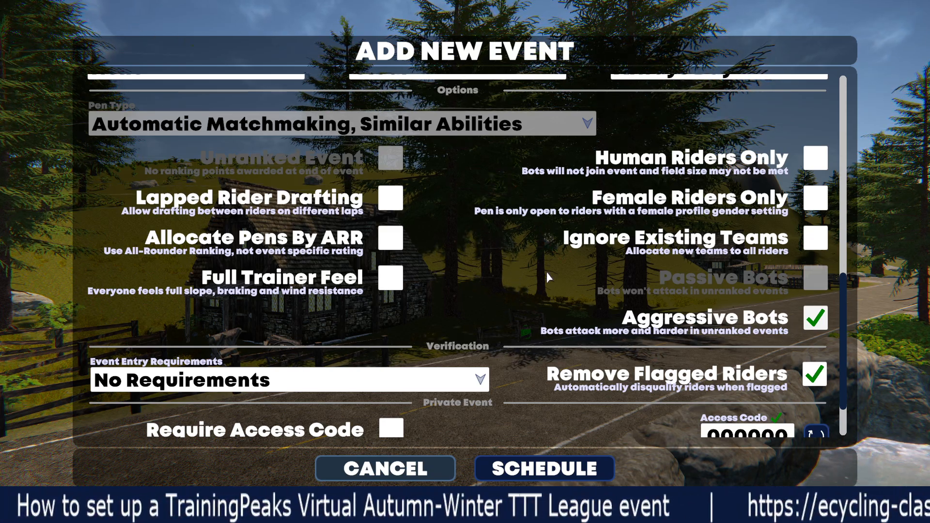
left_click(817, 323)
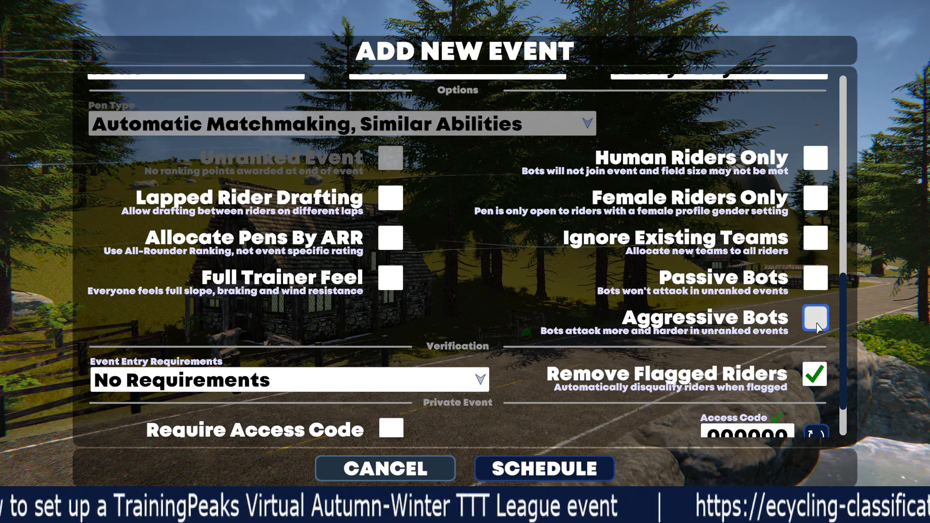
left_click(817, 326)
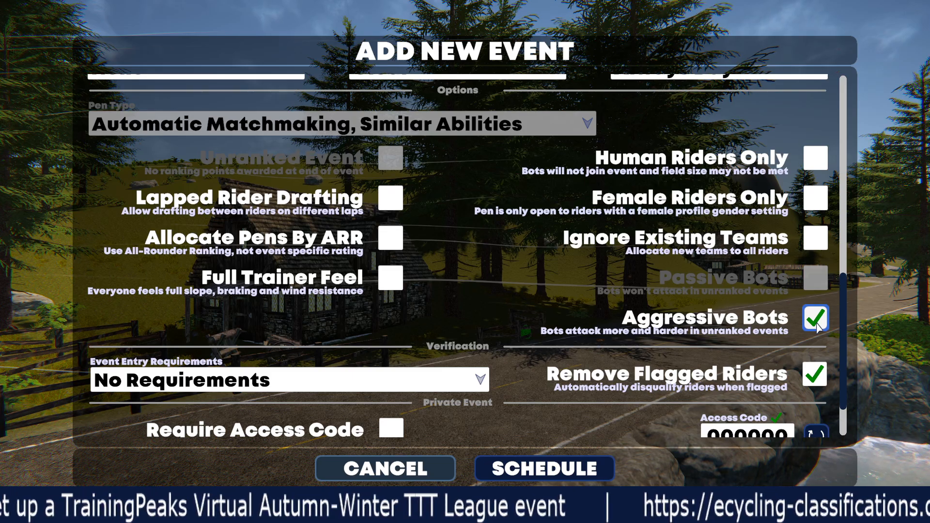
left_click(391, 239)
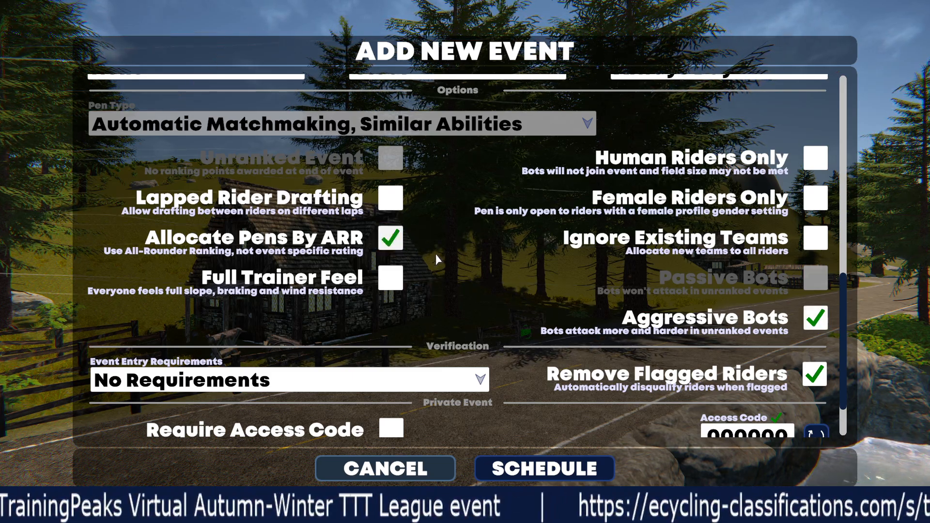
left_click(395, 240)
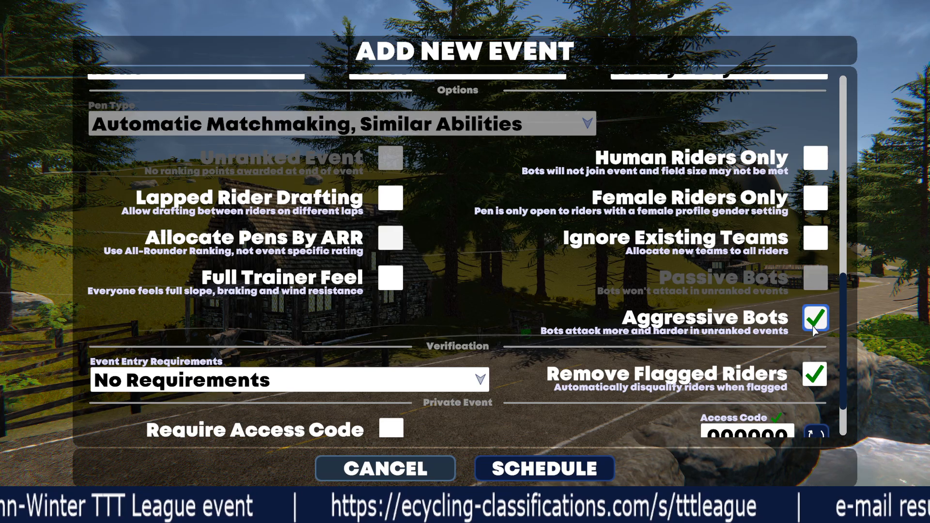
Review the verification, private event and results settings, and return to the start of the event form
left_click_drag(841, 287, 839, 321)
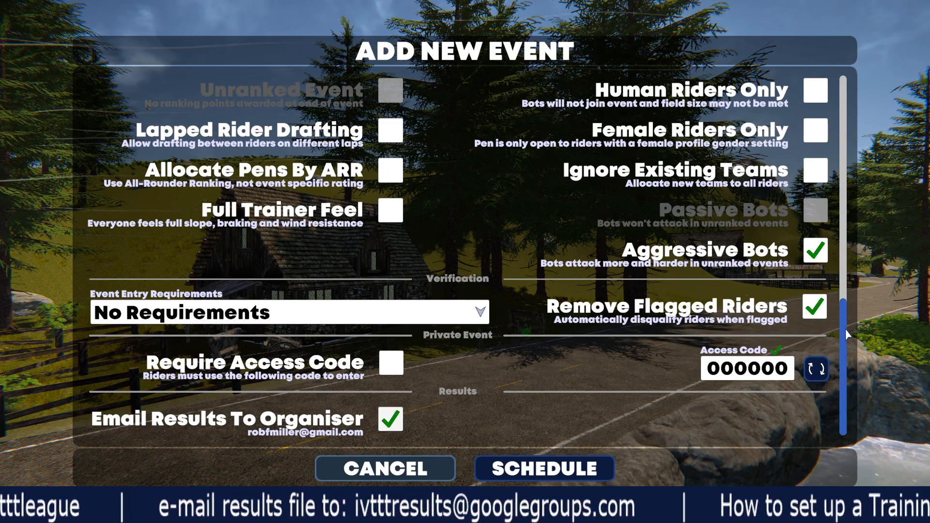
left_click_drag(845, 330, 850, 111)
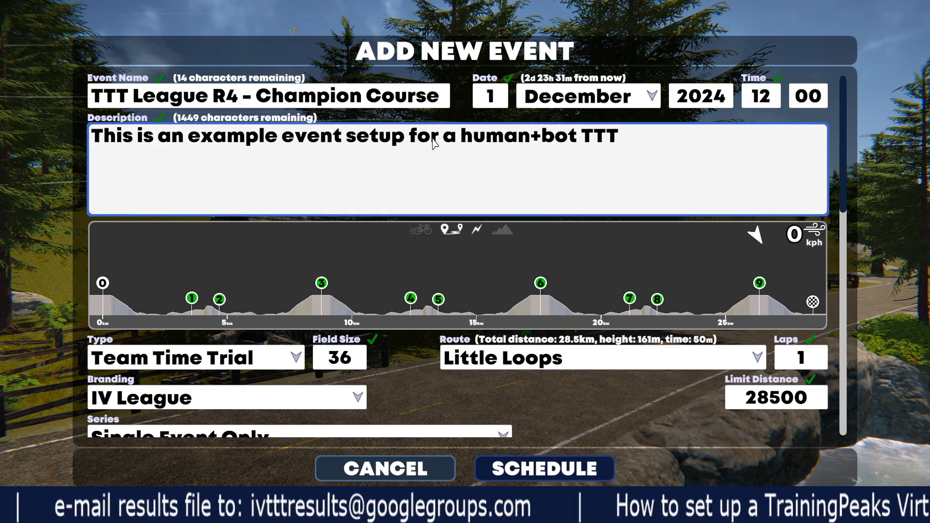